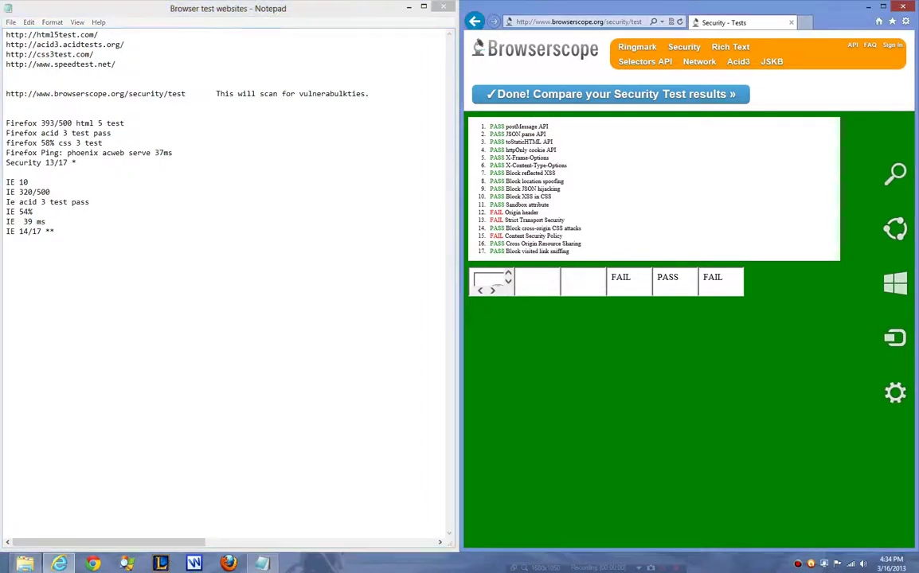
# Step: Open Chrome and snap its window to the half of the screen beside the Notepad notes
pyautogui.moveTo(4, 569)
pyautogui.click(92, 563)
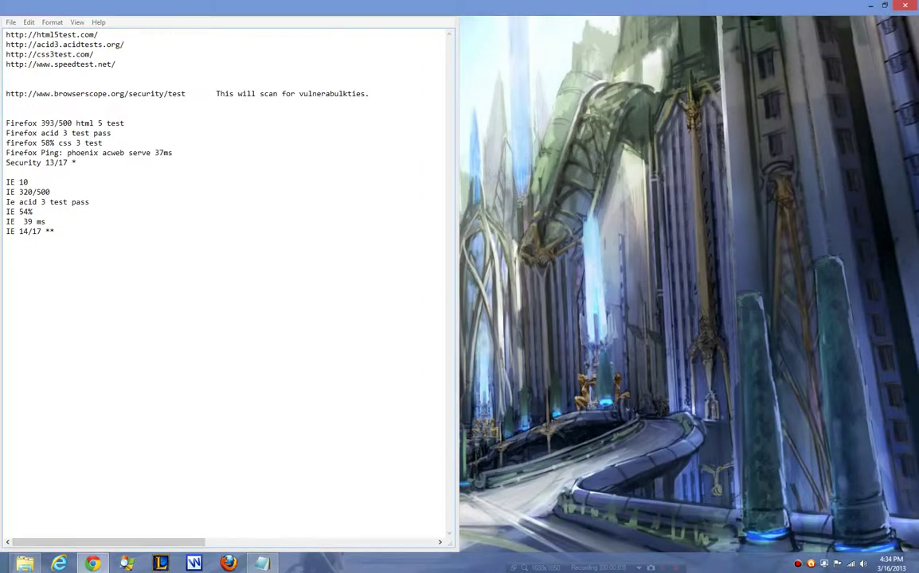
pyautogui.press('super+Right')
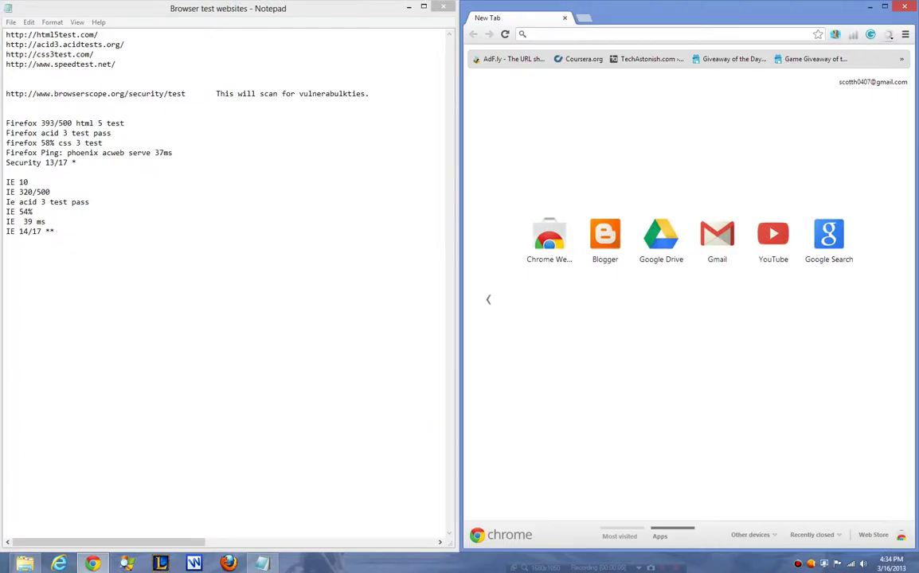
# Step: Disable the avast! WebRep, Ginger, Grammarly Lite, HootSuite Hootlet and WOT extensions in Chrome
pyautogui.click(905, 34)
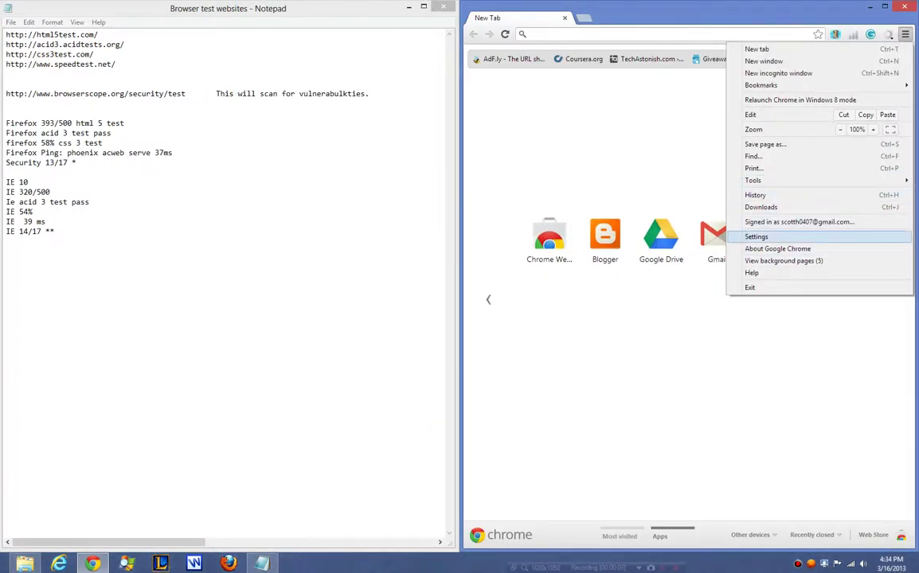
pyautogui.click(756, 237)
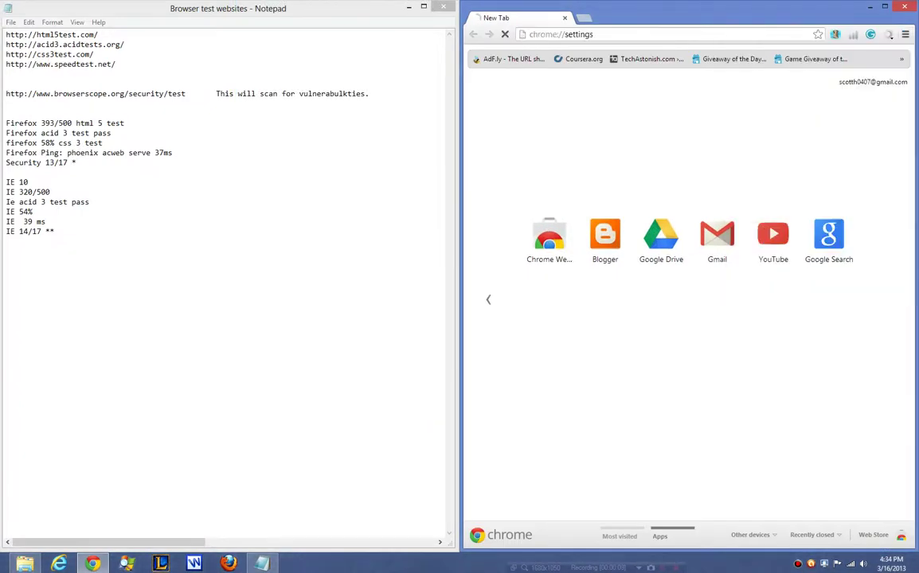
pyautogui.click(491, 100)
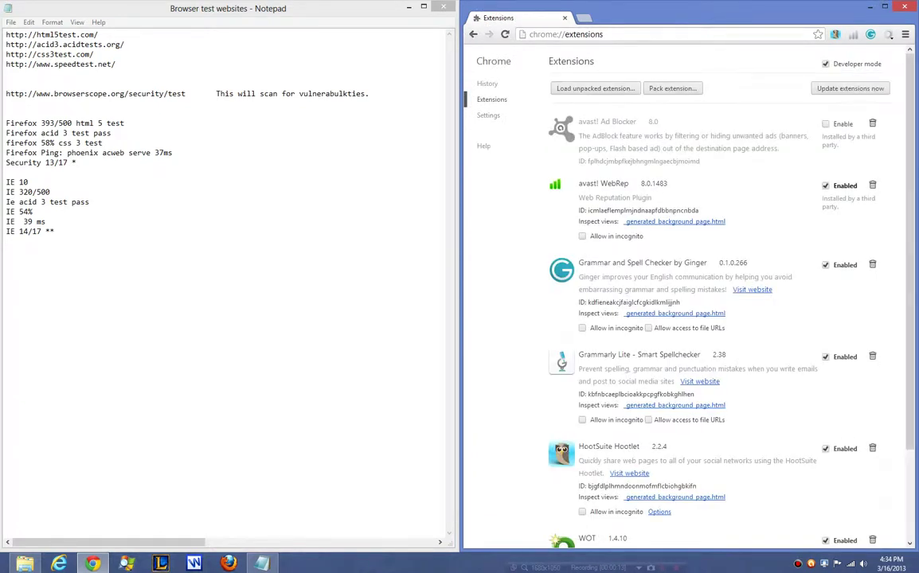
pyautogui.click(826, 186)
pyautogui.click(826, 235)
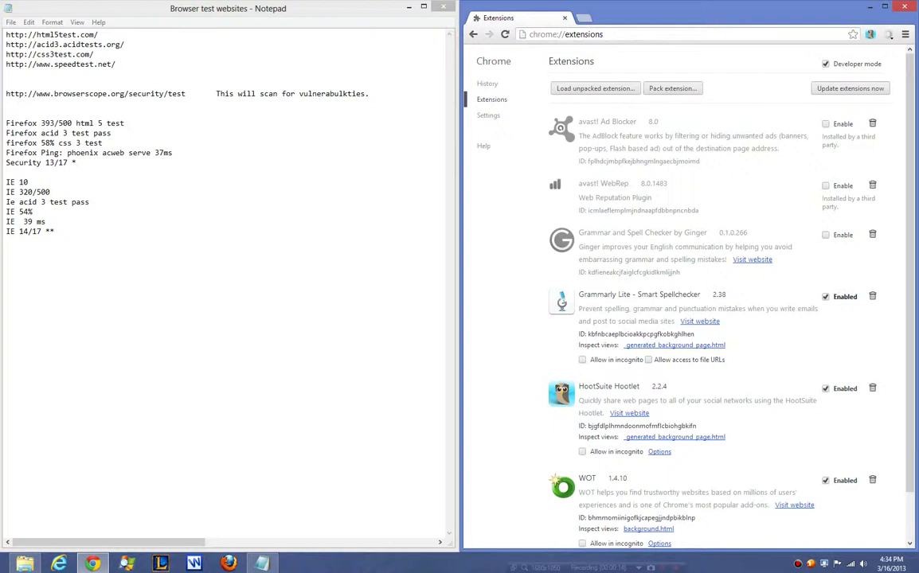
pyautogui.click(825, 296)
pyautogui.click(825, 357)
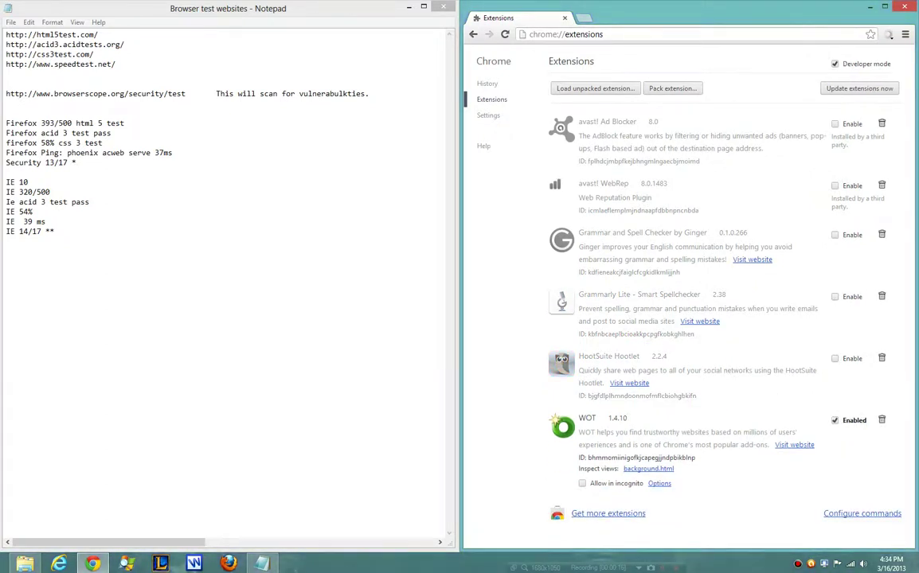
pyautogui.click(834, 420)
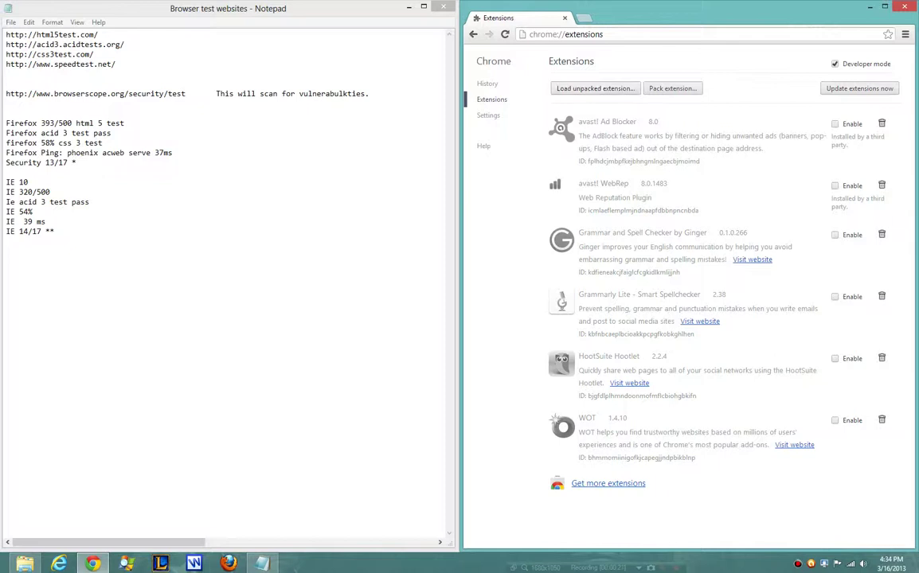
# Step: Add the heading "Chrome 25" below the IE results in the notes, taking the version from Chrome's About page
pyautogui.click(565, 35)
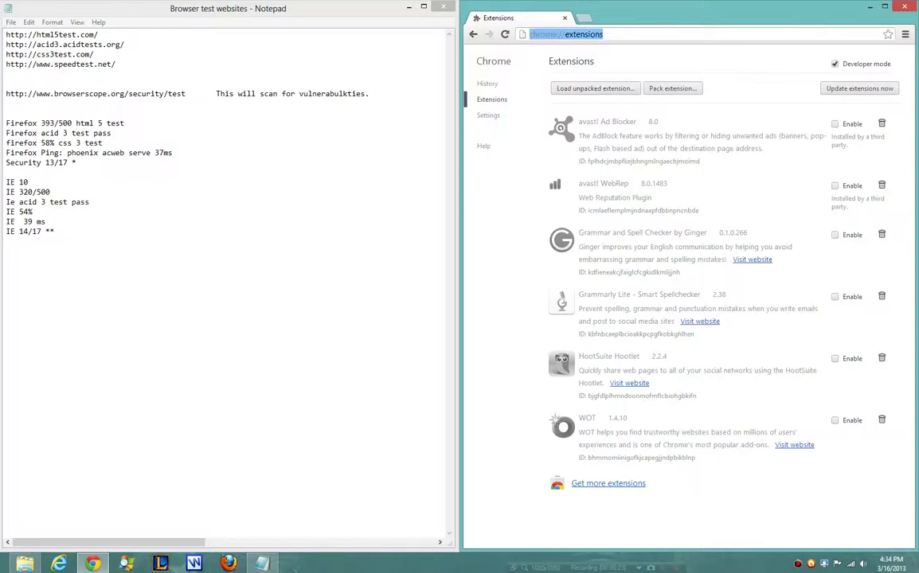
pyautogui.moveTo(98, 34); pyautogui.dragTo(6, 34)
pyautogui.hotkey('ctrl', 'c')
pyautogui.click(54, 231)
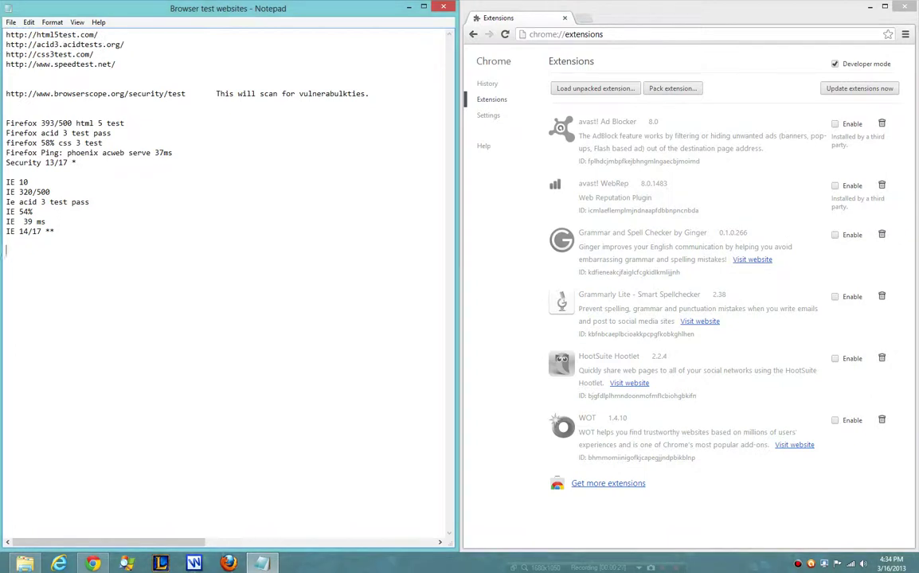
pyautogui.write('Chrome')
pyautogui.click(488, 115)
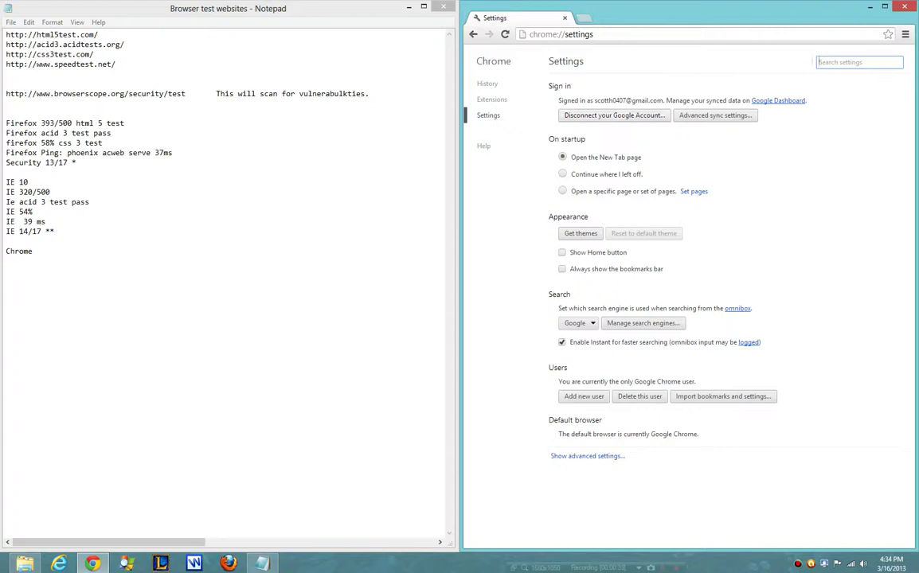
pyautogui.click(484, 146)
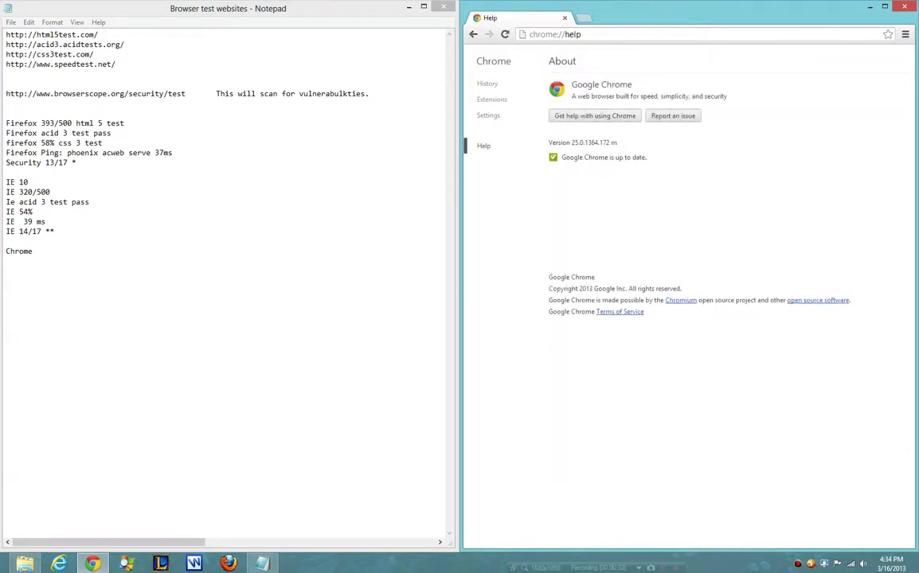
pyautogui.click(37, 251)
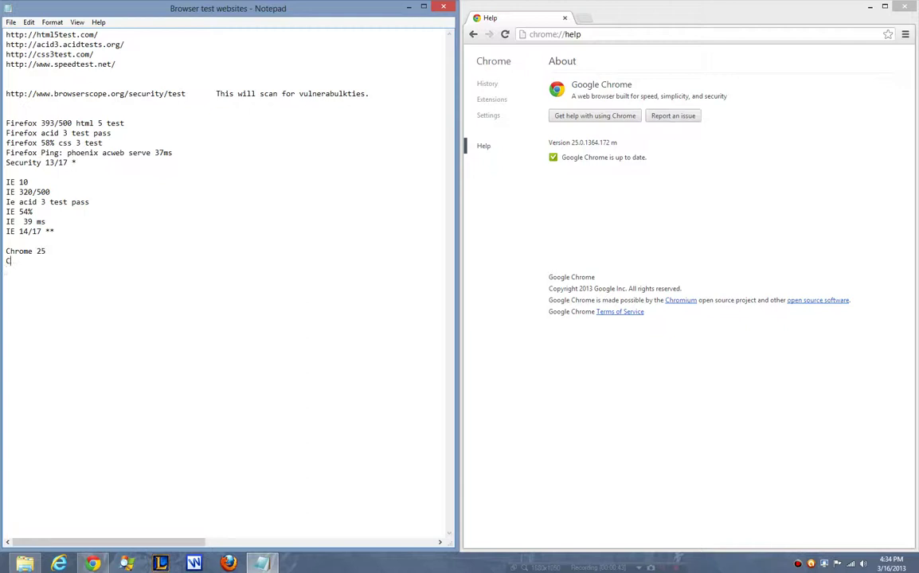
# Step: Add five lines reading "Chrome" under the Chrome 25 heading in the notes
pyautogui.write('hrome C')
pyautogui.write('hrome')
pyautogui.press('Return')
pyautogui.write('Chrome')
pyautogui.press('Return')
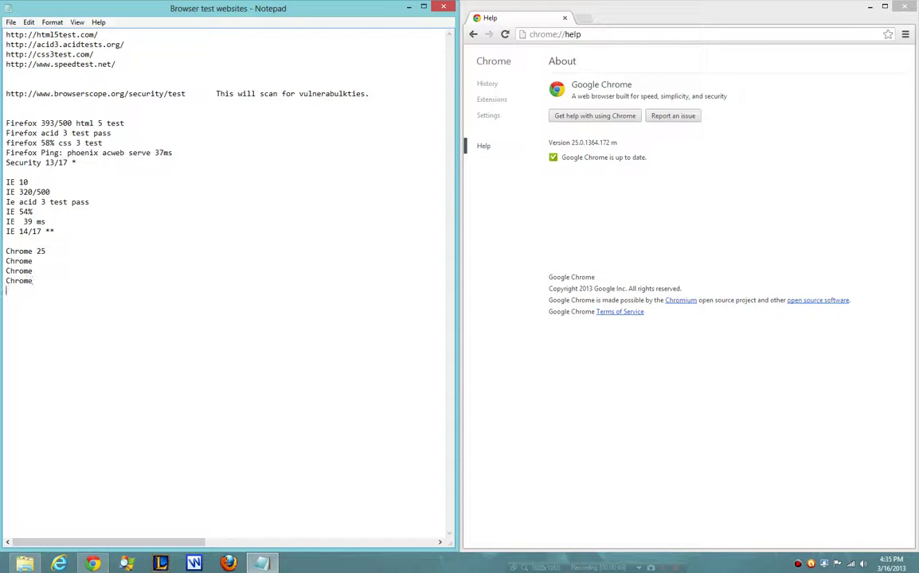
pyautogui.write('Chrome')
pyautogui.press('Return')
pyautogui.write('Chrome')
# Step: Load the html5test.com link from the notes in Chrome to run the HTML5 test
pyautogui.moveTo(98, 35); pyautogui.dragTo(10, 35)
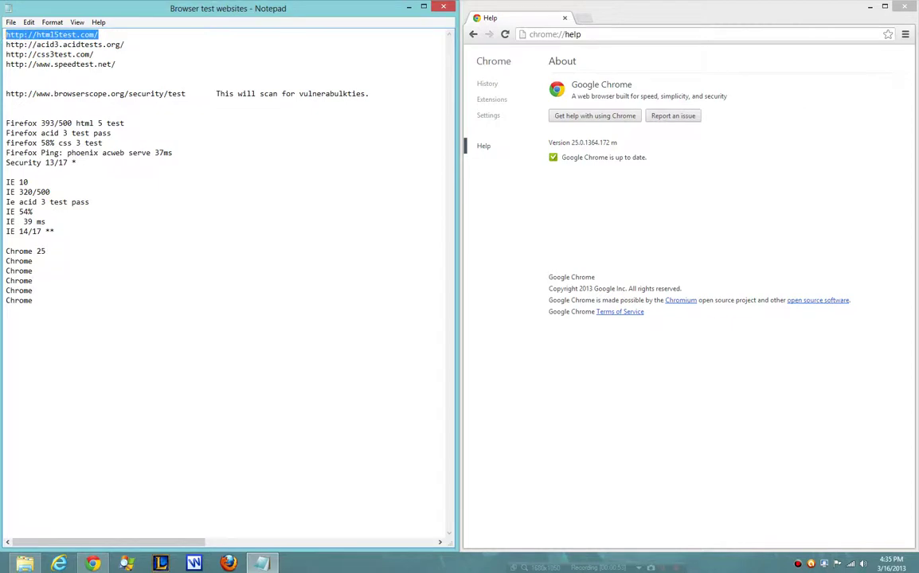
pyautogui.click(555, 34)
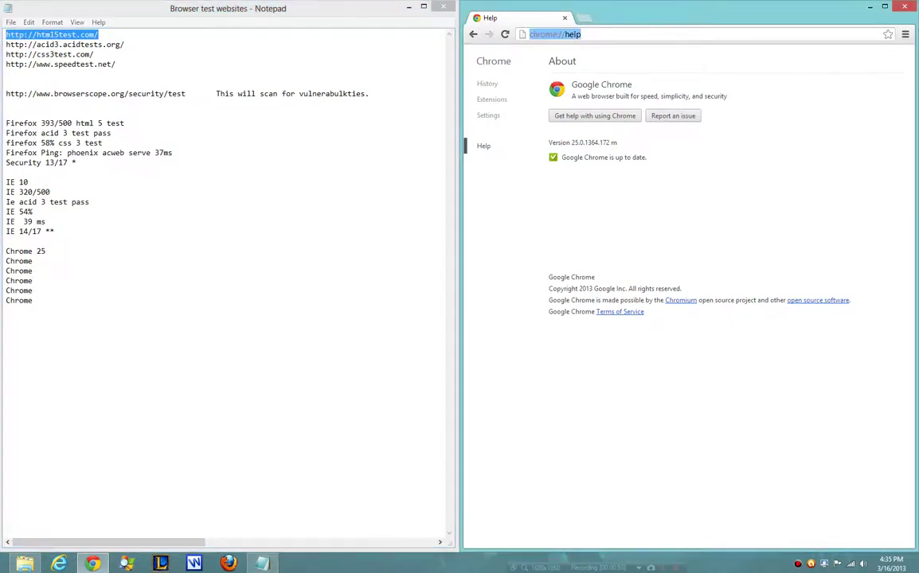
pyautogui.hotkey('ctrl', 'v')
pyautogui.press('Return')
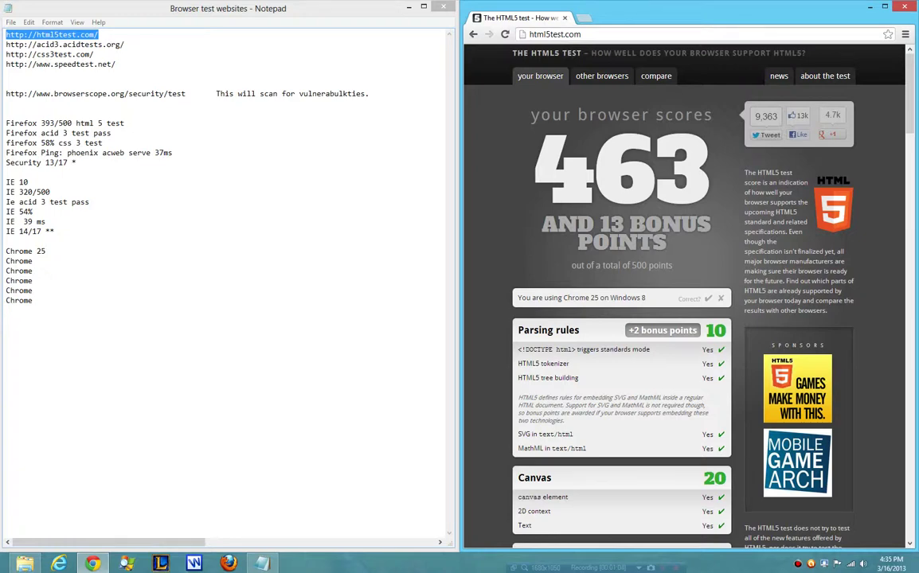
# Step: Examine the HTML5 test's category scores and feature support from parsing rules down to the experimental section
pyautogui.scroll(-8, 685, 295)
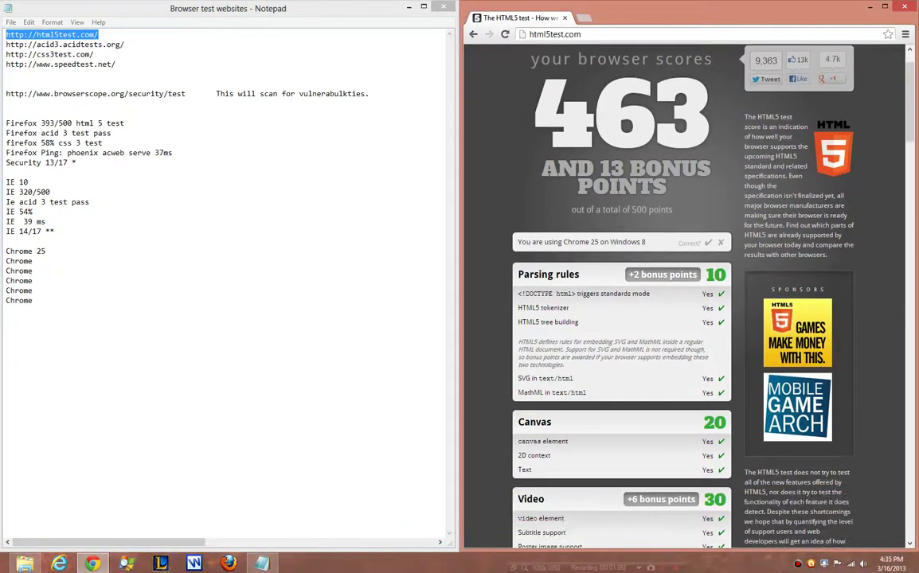
pyautogui.scroll(-2, 685, 294)
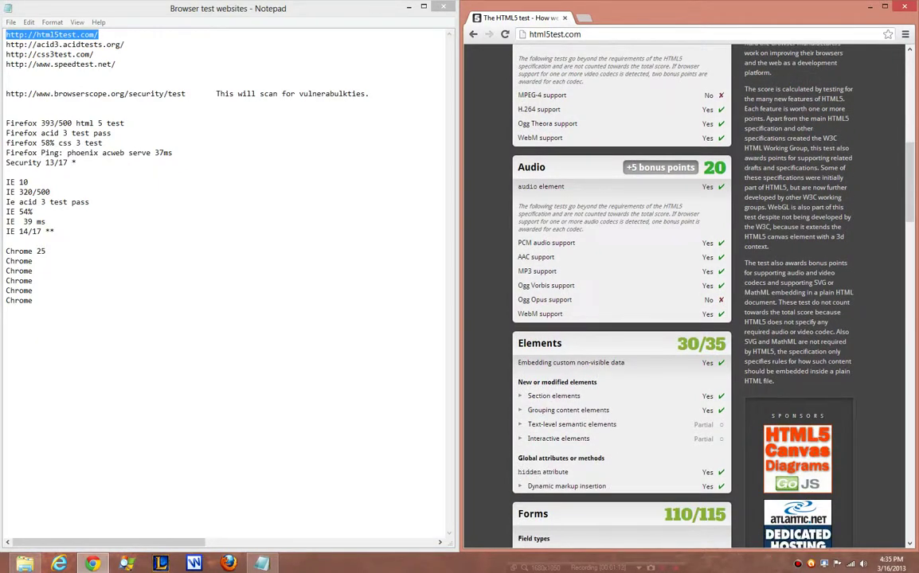
pyautogui.scroll(-4, 685, 295)
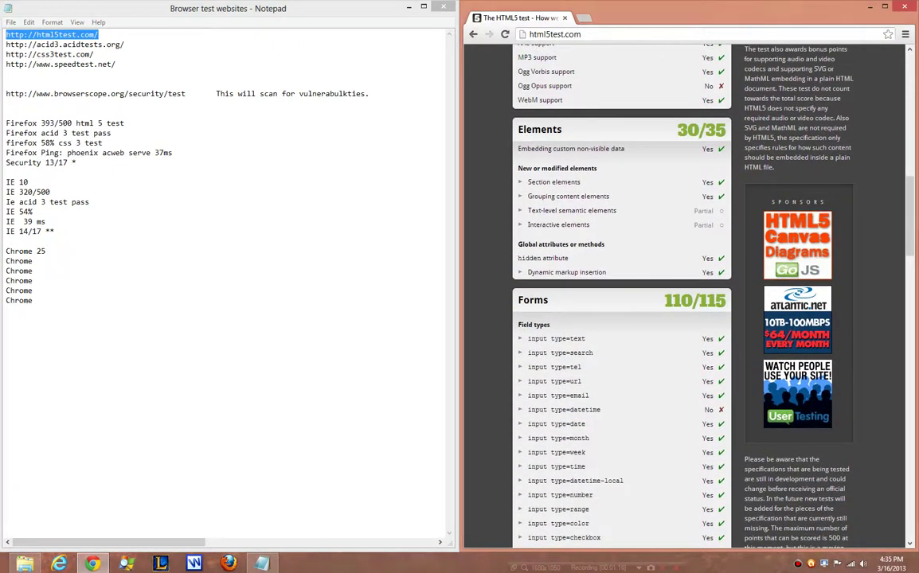
pyautogui.scroll(-1, 685, 295)
pyautogui.scroll(-6, 685, 295)
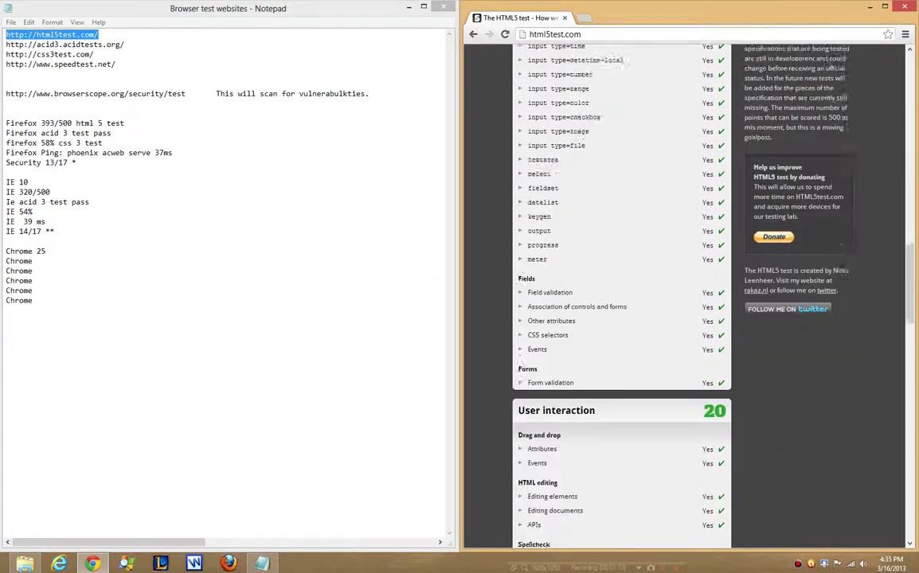
pyautogui.scroll(-1, 685, 294)
pyautogui.scroll(-6, 685, 295)
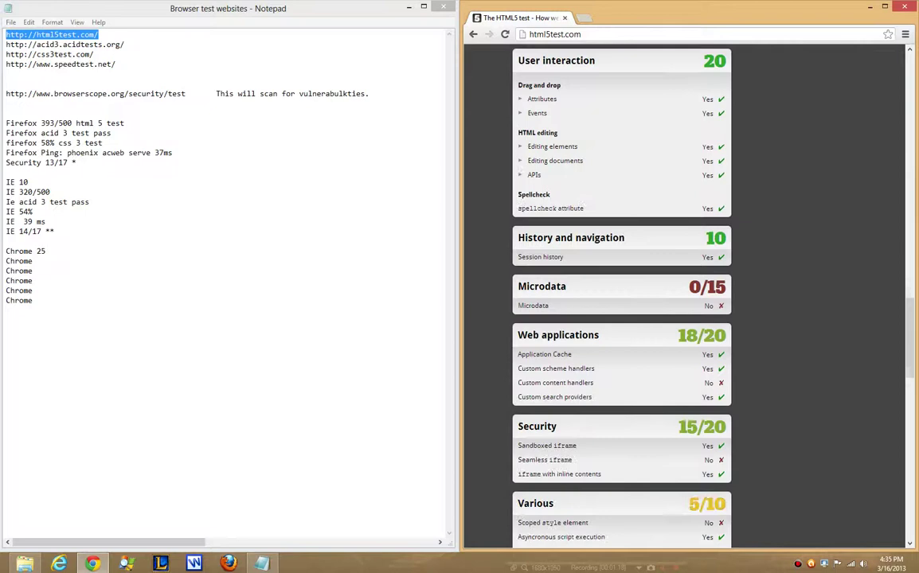
pyautogui.scroll(-1, 685, 295)
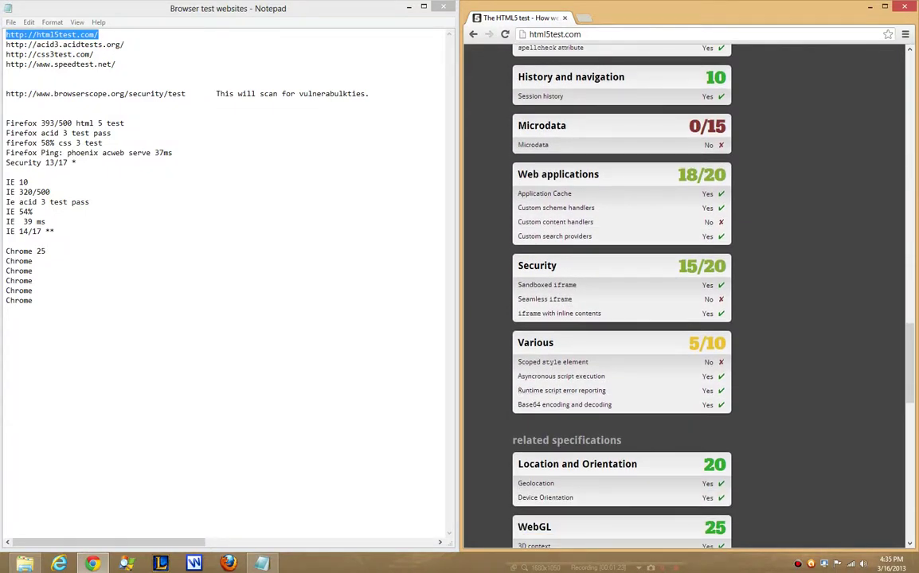
pyautogui.scroll(-13, 621, 295)
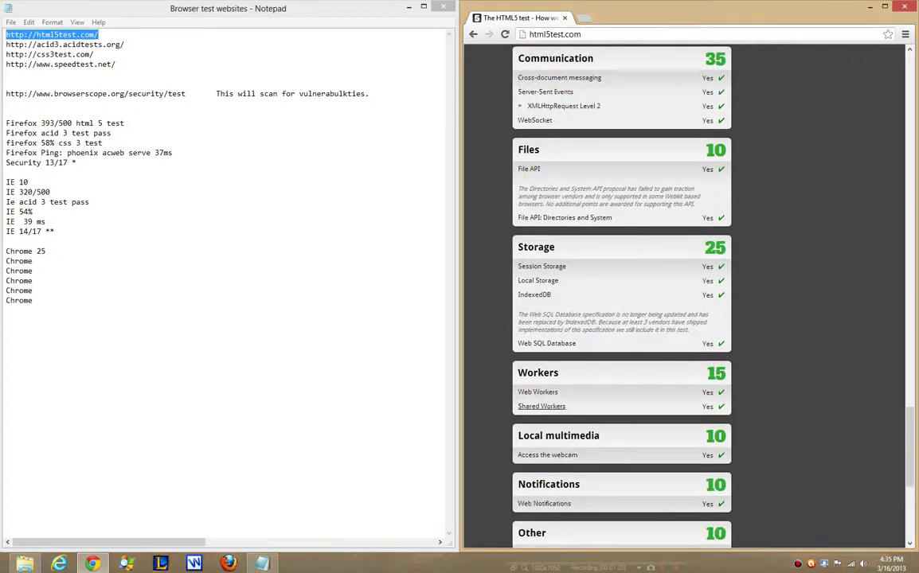
pyautogui.scroll(-6, 685, 295)
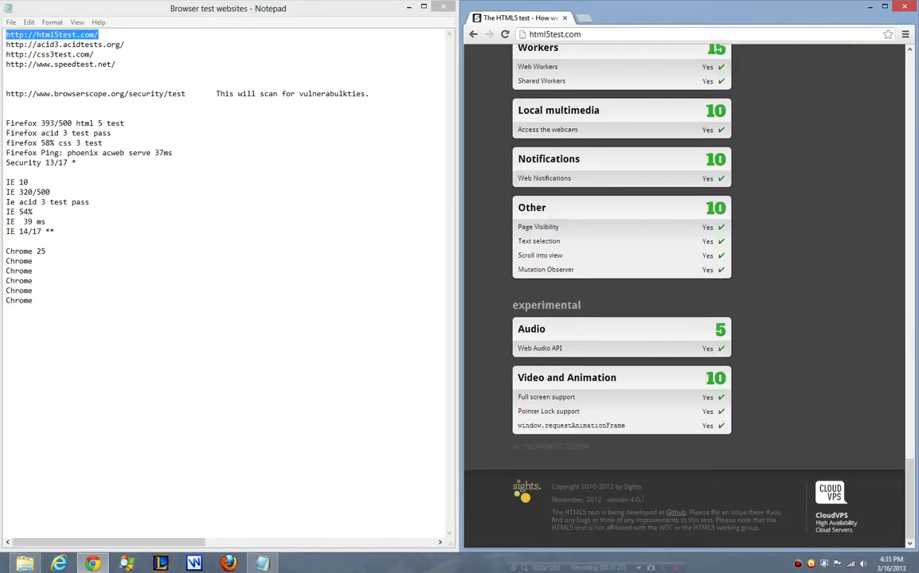
pyautogui.scroll(18, 685, 294)
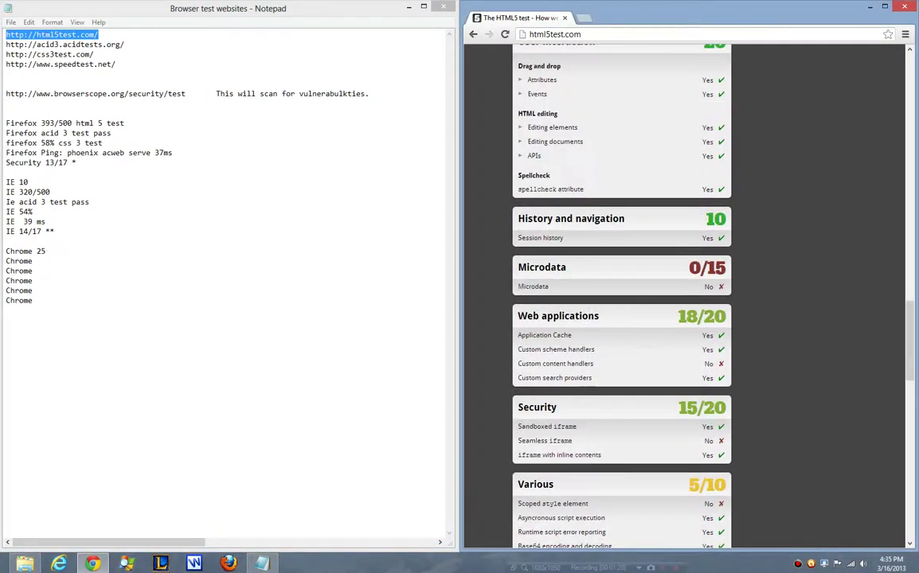
# Step: Copy the acid3.acidtests.org link from the notes into Chrome's address field without loading it
pyautogui.moveTo(124, 45); pyautogui.dragTo(6, 43)
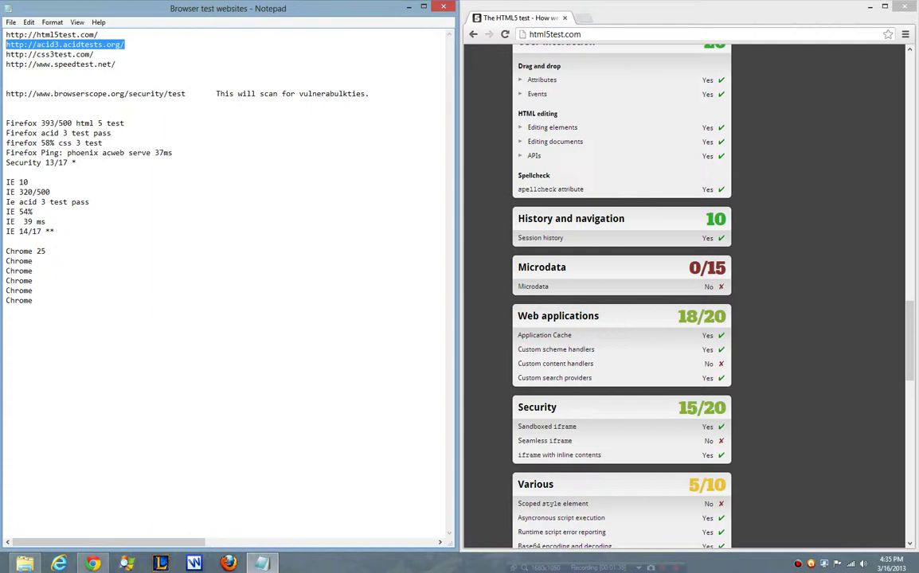
pyautogui.hotkey('ctrl', 'c')
pyautogui.hotkey('alt', 'Tab')
pyautogui.hotkey('ctrl', 'l')
pyautogui.hotkey('ctrl', 'v')
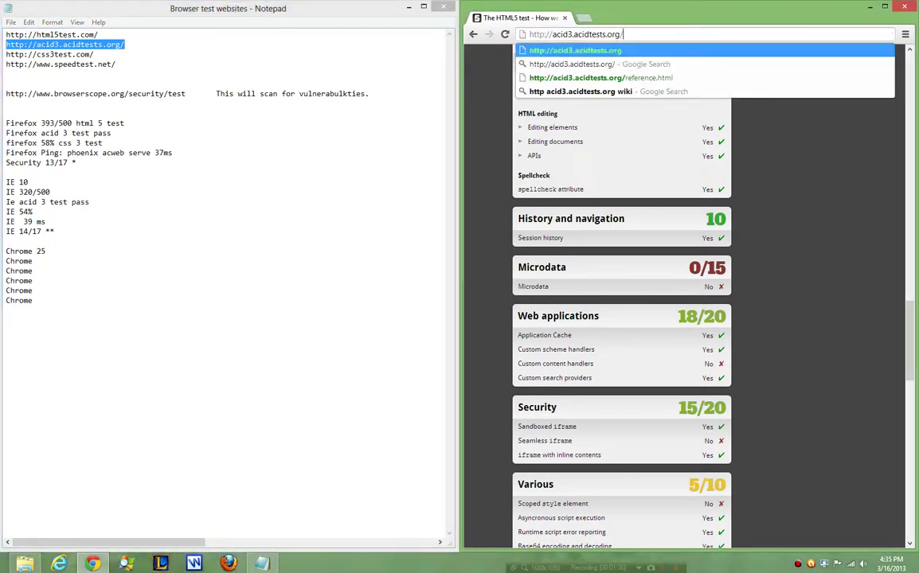
# Step: Record the HTML5 test score 463 on the first Chrome line below the version heading
pyautogui.scroll(20, 684, 318)
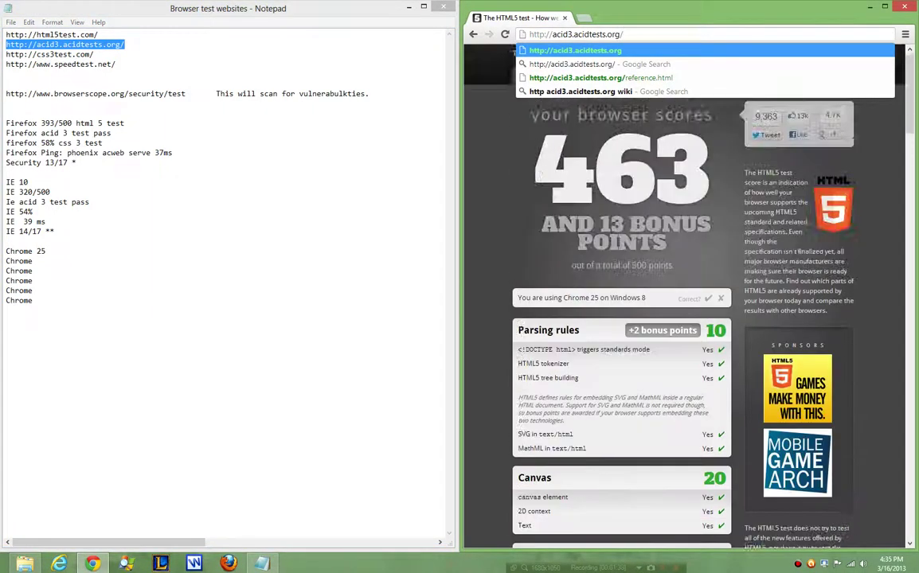
pyautogui.click(33, 262)
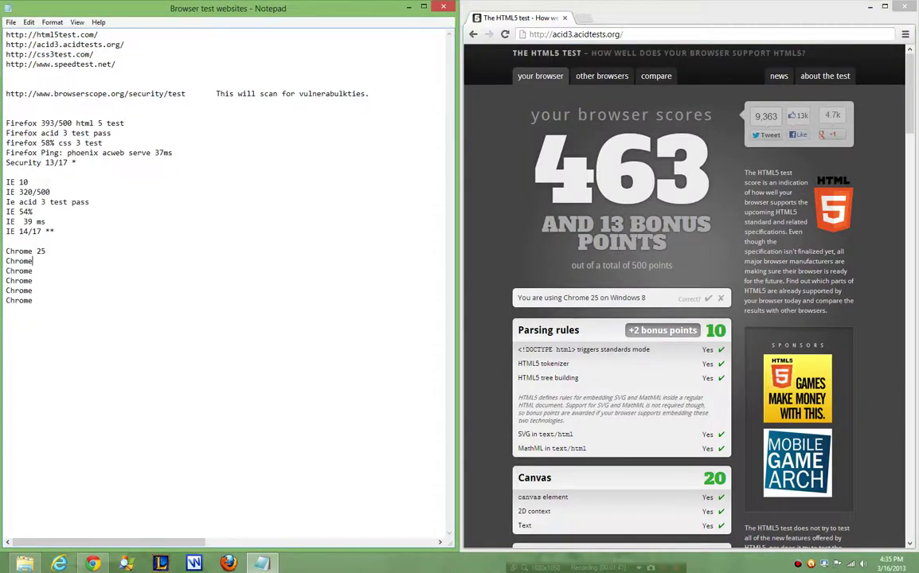
pyautogui.write('463')
# Step: Run the Acid3 test in Chrome and record "pass" on the next empty Chrome line
pyautogui.click(576, 34)
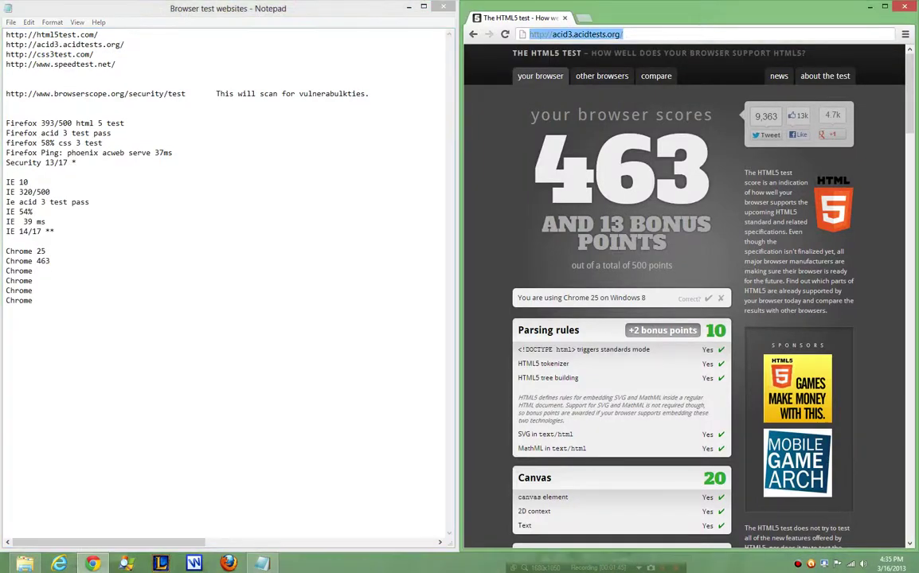
pyautogui.press('Return')
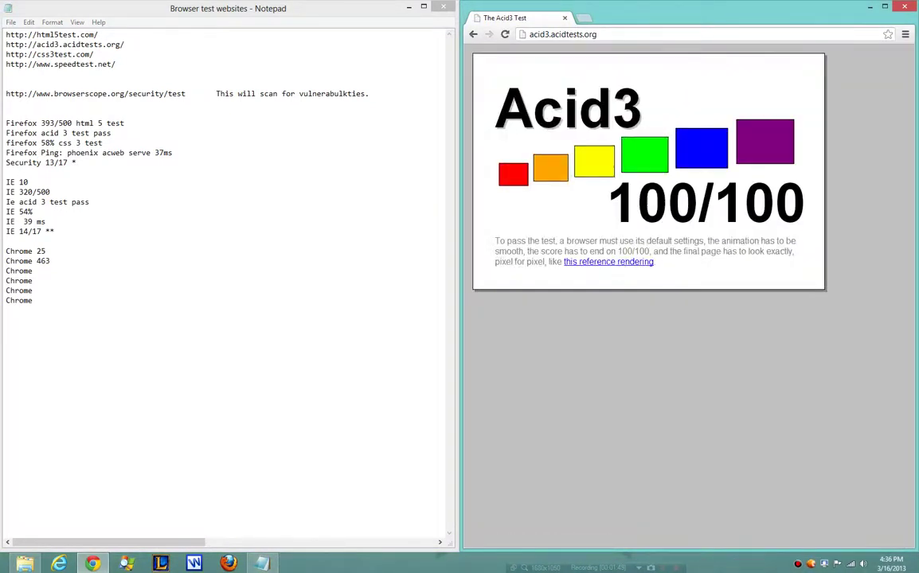
pyautogui.click(33, 271)
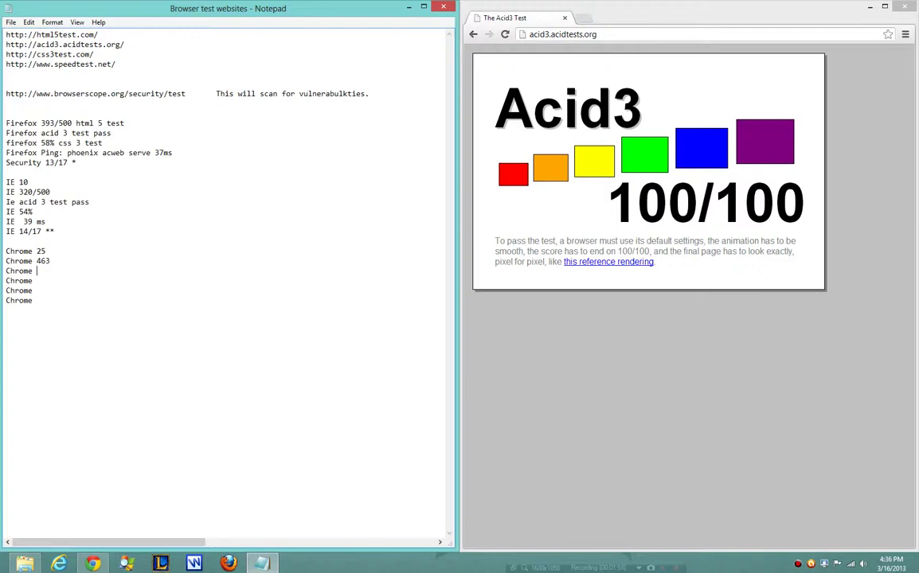
pyautogui.write('pass')
# Step: Load the css3test.com link from the notes in Chrome to run the CSS3 test
pyautogui.moveTo(111, 45); pyautogui.dragTo(6, 54)
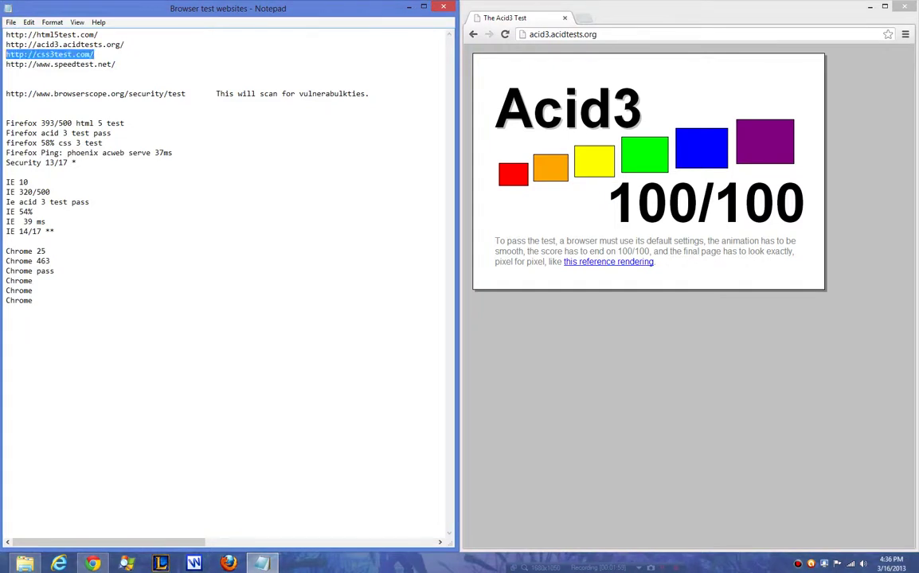
pyautogui.click(562, 34)
pyautogui.hotkey('ctrl', 'v')
pyautogui.press('Return')
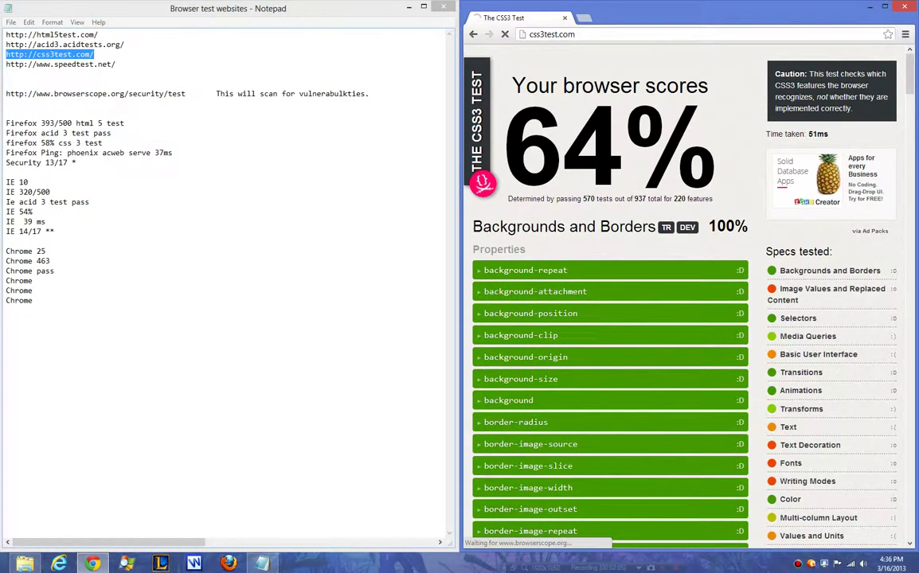
# Step: Record the CSS3 test result as "chrome 64%" on the next empty Chrome line in the notes
pyautogui.doubleClick(19, 280)
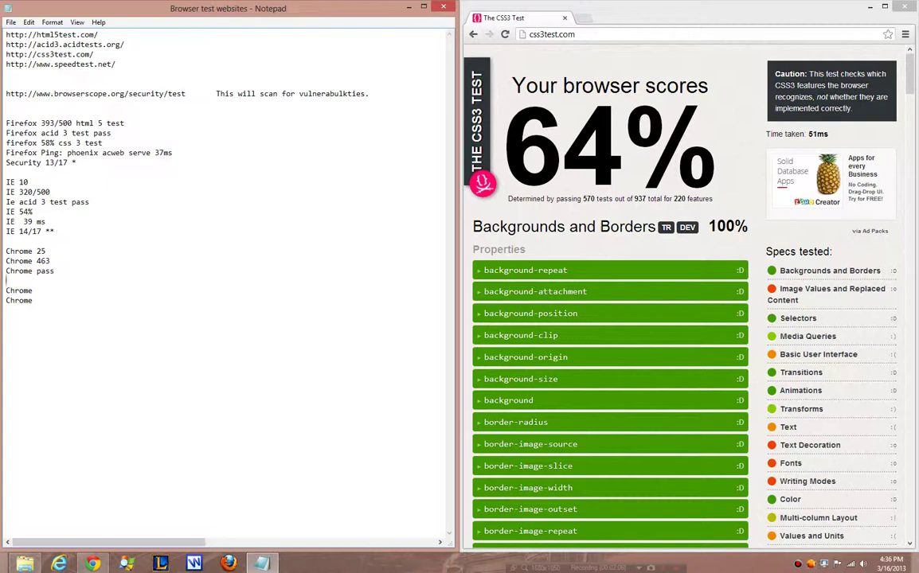
pyautogui.write('chrome 64')
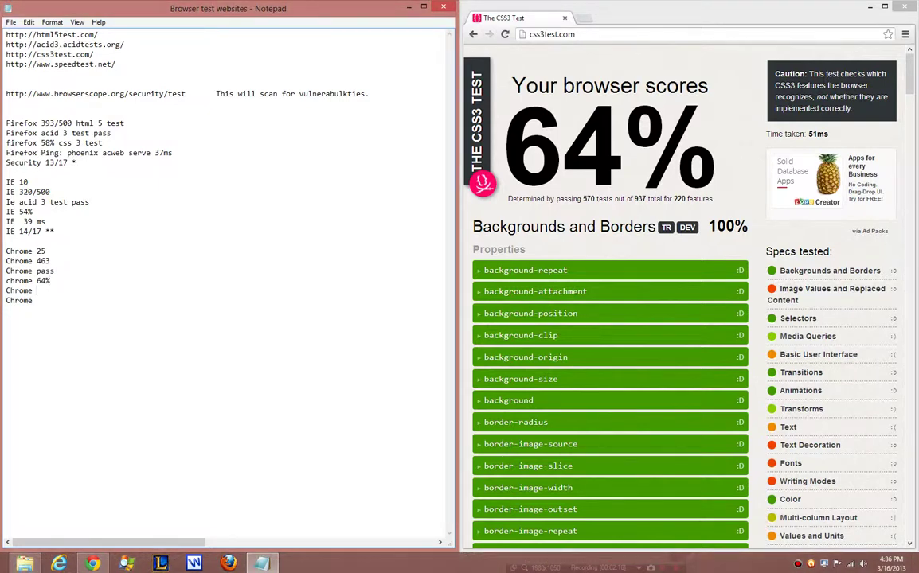
# Step: Load the speedtest.net link from the notes in Chrome, run the speed test and record "36ms" on the next empty Chrome line
pyautogui.moveTo(116, 63); pyautogui.dragTo(6, 63)
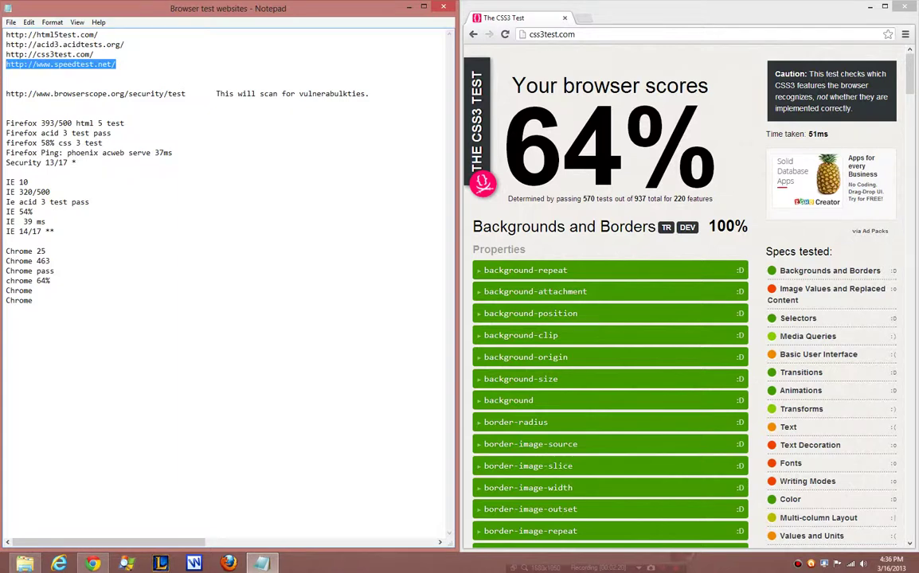
pyautogui.hotkey('alt', 'Tab')
pyautogui.hotkey('ctrl', 'v')
pyautogui.press('Return')
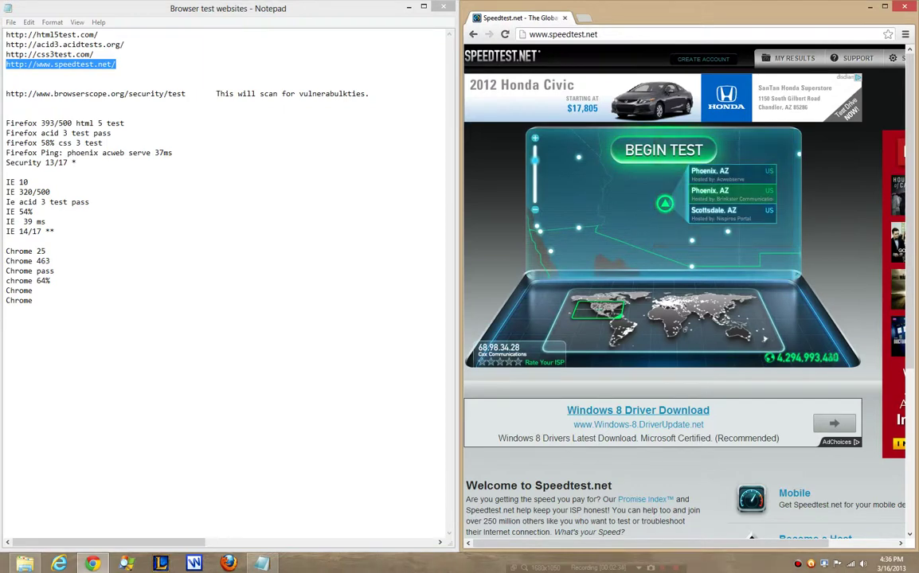
pyautogui.click(663, 150)
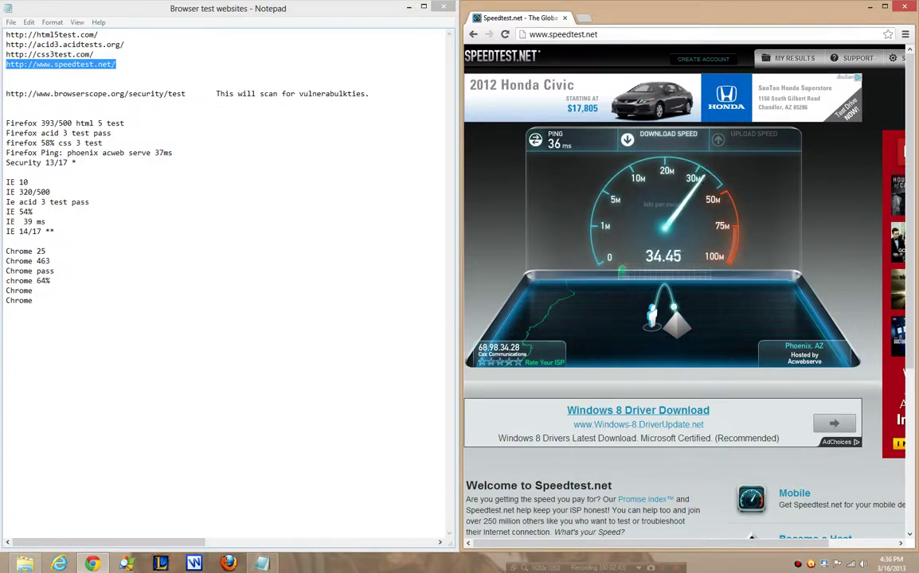
pyautogui.click(37, 290)
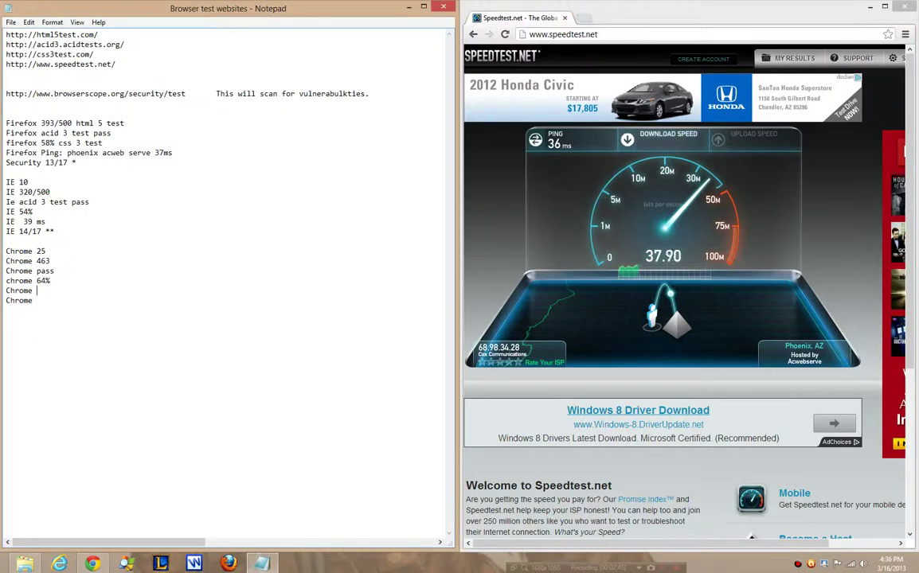
pyautogui.write('36')
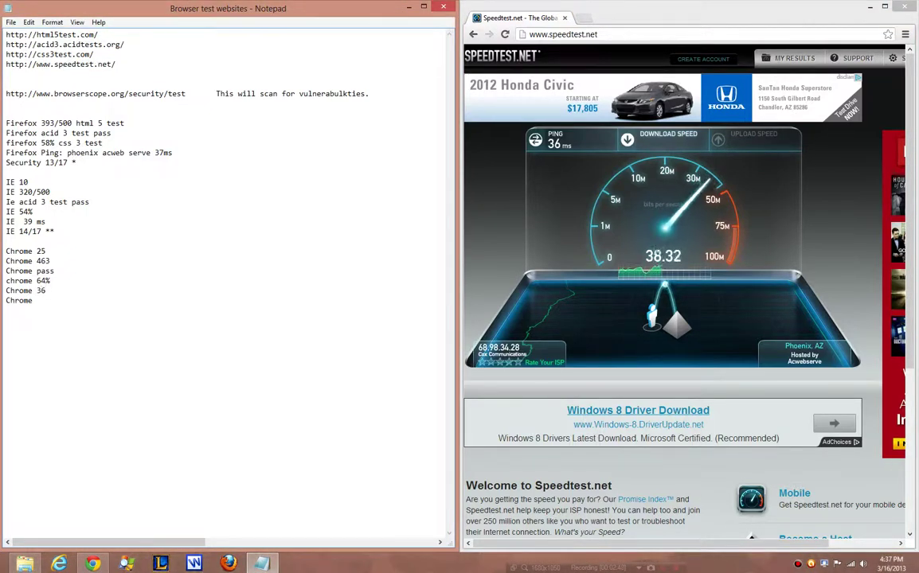
pyautogui.write('ms')
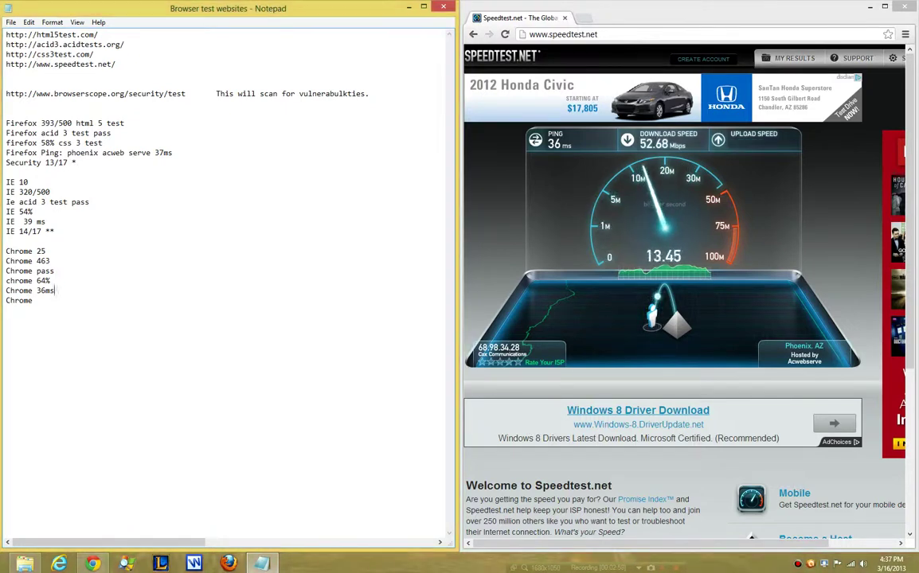
# Step: Run the Browserscope security test in Chrome from the notes link and record "16/17" on the last Chrome line
pyautogui.click(33, 300)
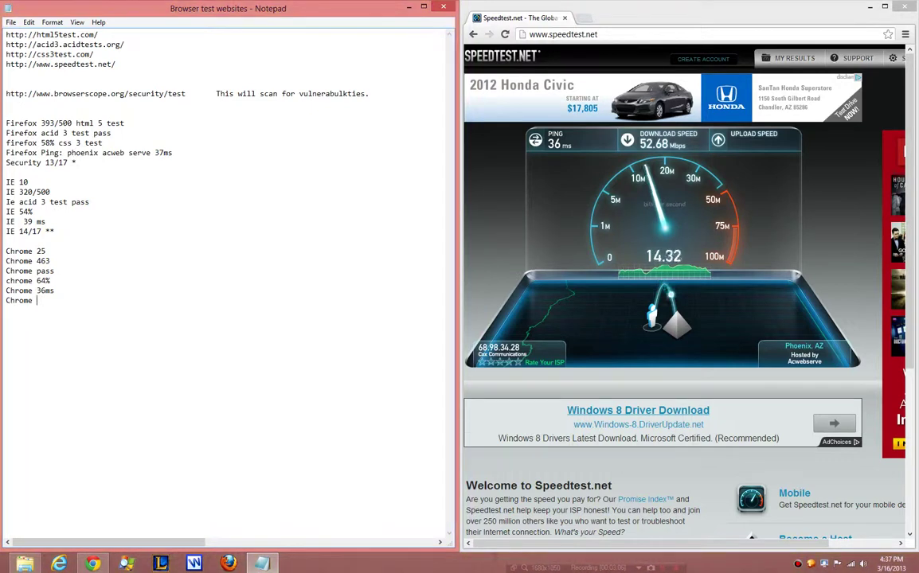
pyautogui.moveTo(186, 94); pyautogui.dragTo(6, 94)
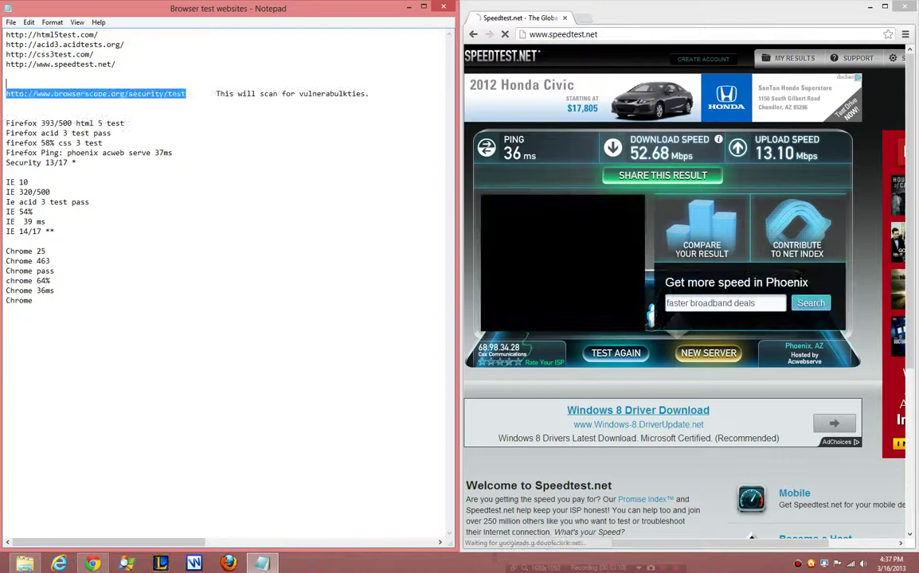
pyautogui.click(563, 35)
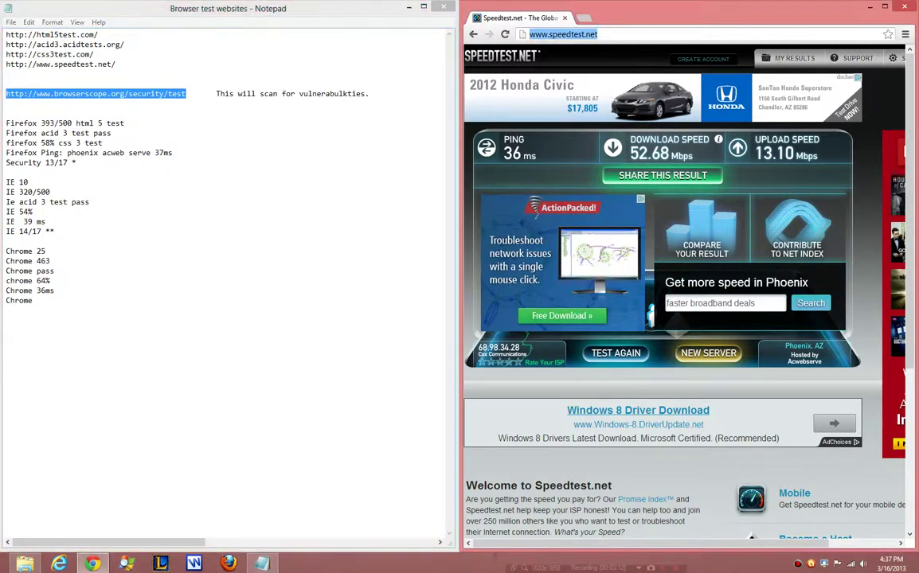
pyautogui.hotkey('ctrl', 'v')
pyautogui.press('Return')
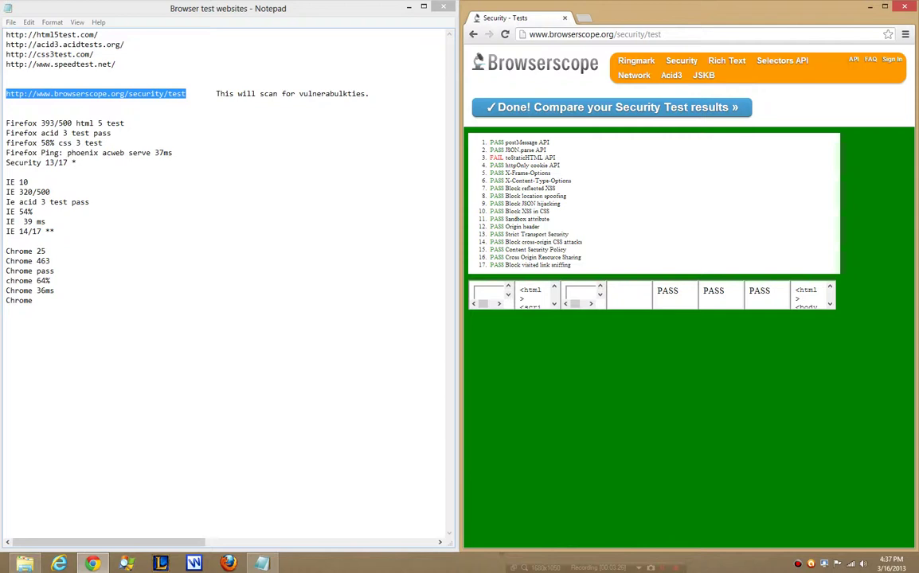
pyautogui.click(36, 300)
pyautogui.write('16/17')
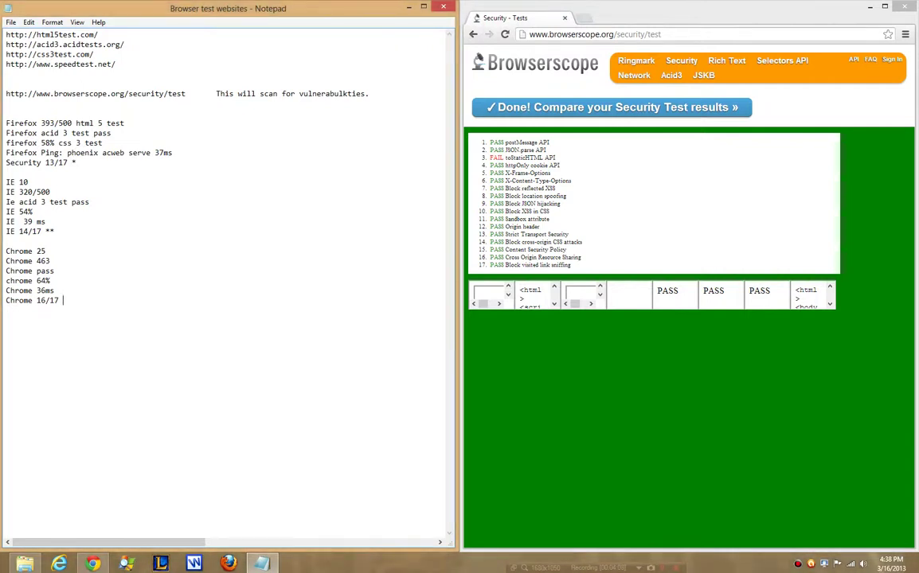
# Step: Remove the vulnerability scan note beside the Browserscope link, one blank line below the link and both blank lines above it
pyautogui.moveTo(215, 93); pyautogui.dragTo(379, 104)
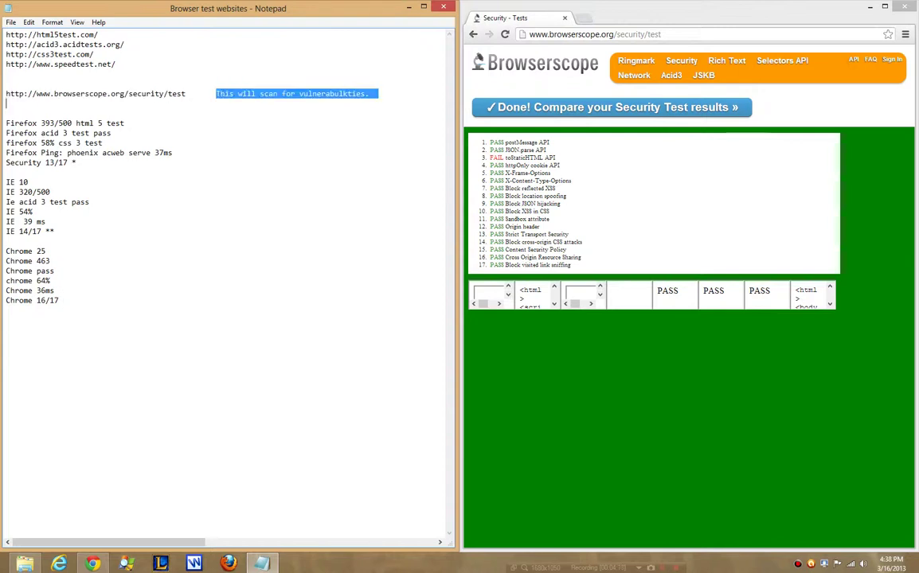
pyautogui.press('Delete')
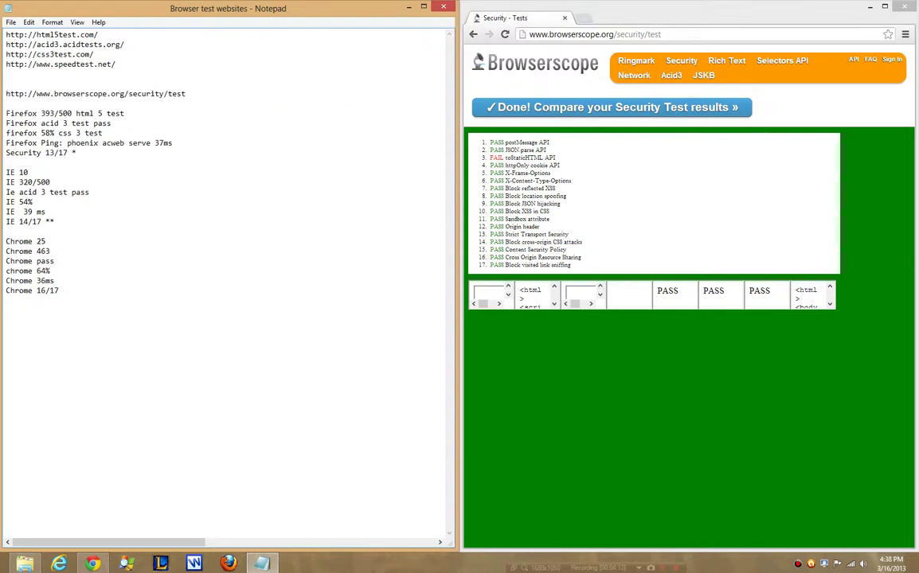
pyautogui.press('Up')
pyautogui.press('Delete')
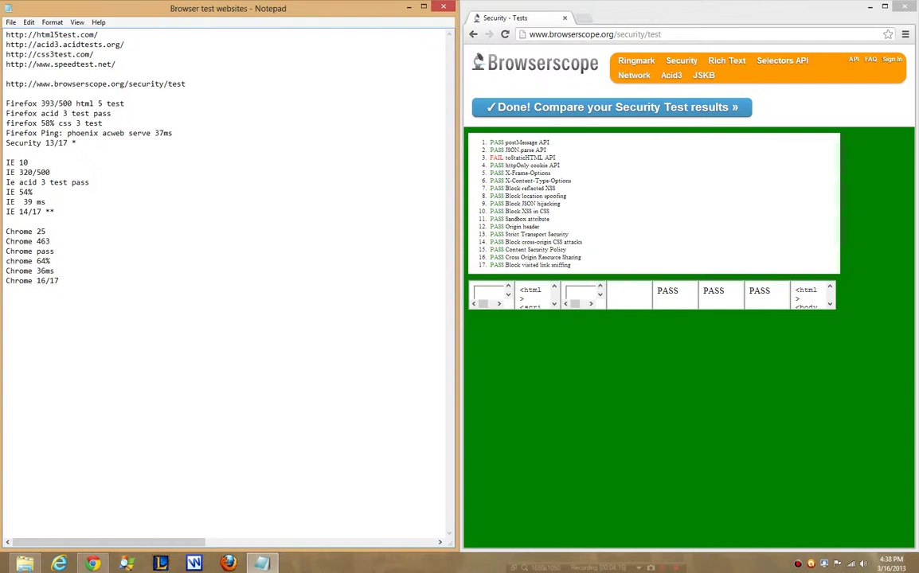
pyautogui.click(49, 201)
pyautogui.click(63, 280)
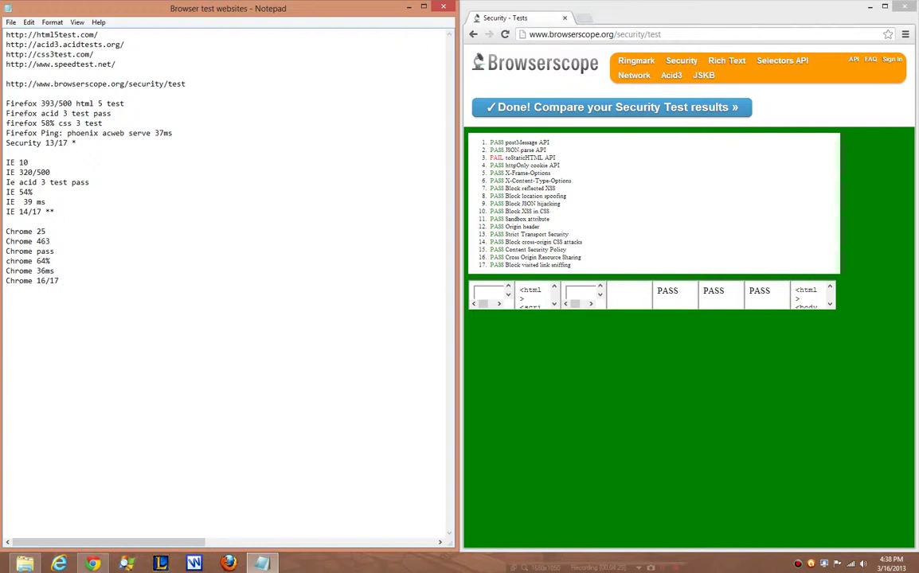
pyautogui.click(6, 73)
pyautogui.press('BackSpace')
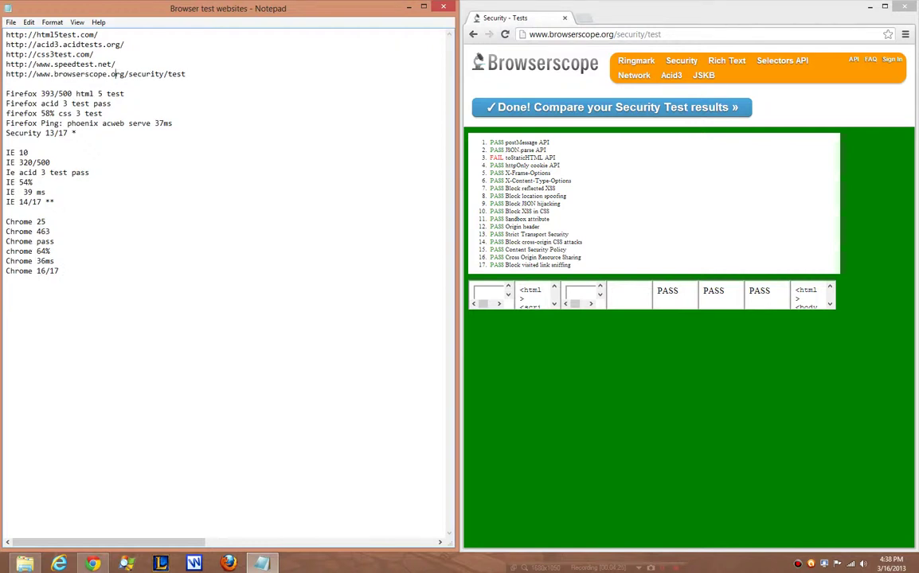
# Step: Insert two more blank lines between the Browserscope link and the Firefox results
pyautogui.press('Down')
pyautogui.press('Return')
pyautogui.press('Return')
# Step: Add two new lines after the "Chrome 16/17" line at the end of the notes
pyautogui.press('Down')
pyautogui.press('Down')
pyautogui.press('Down')
pyautogui.press('Down')
pyautogui.press('Down')
pyautogui.press('Down')
pyautogui.press('Down')
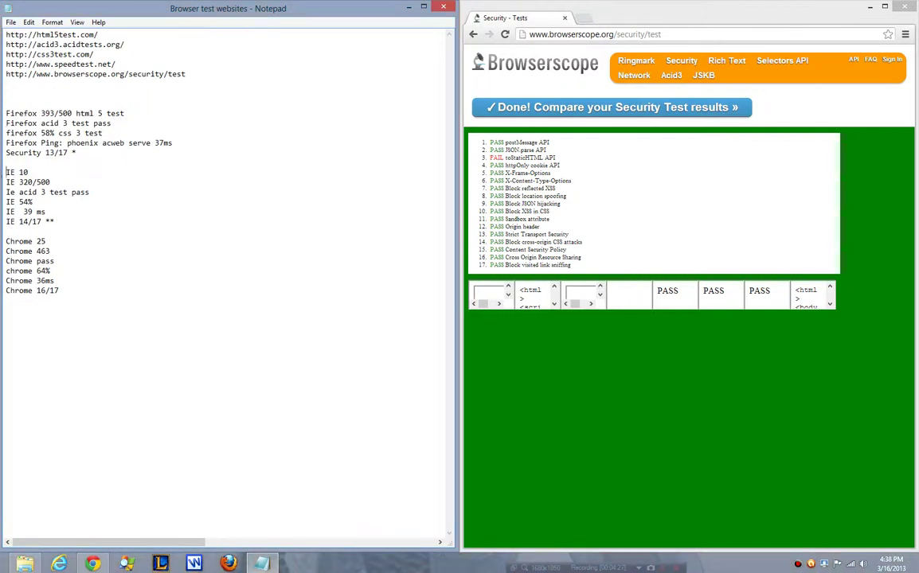
pyautogui.press('Down')
pyautogui.press('Down')
pyautogui.press('Down')
pyautogui.press('Down')
pyautogui.press('Down')
pyautogui.press('Down')
pyautogui.press('Down')
pyautogui.press('Down')
pyautogui.press('Down')
pyautogui.press('Down')
pyautogui.press('Down')
pyautogui.press('Down')
pyautogui.press('End')
pyautogui.press('Return')
pyautogui.press('Return')
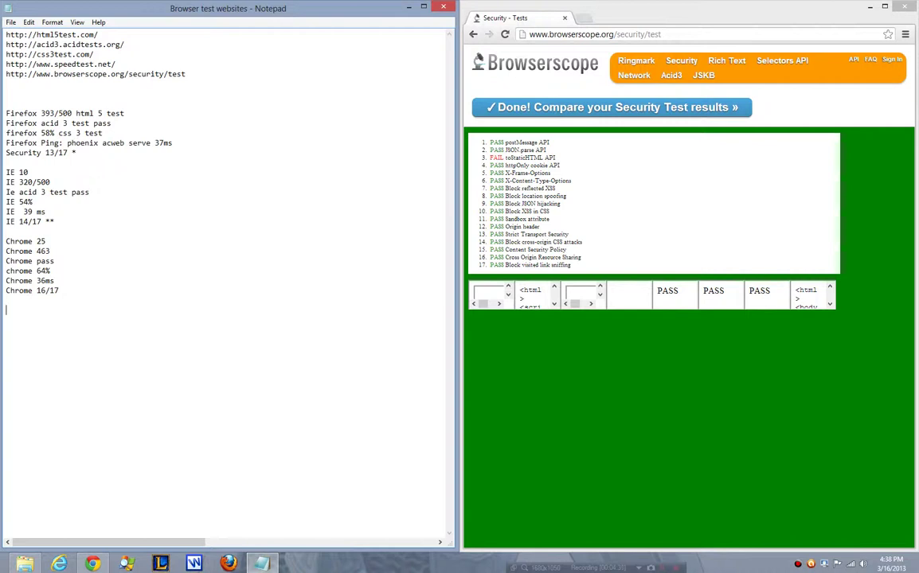